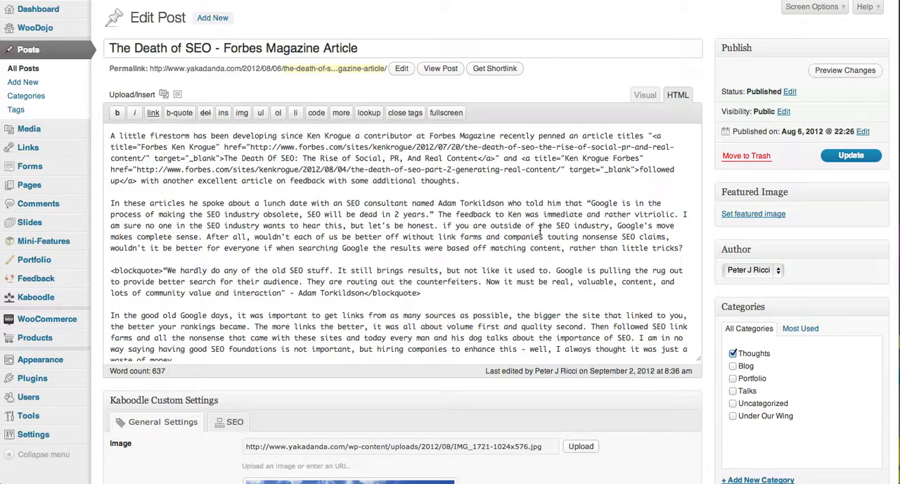
- Briefly select the post's HTML source, then display 'The Death of SEO' in the formatted Visual view
{"action": "left_click", "coordinate": [645, 97]}
{"action": "left_click", "coordinate": [678, 95]}
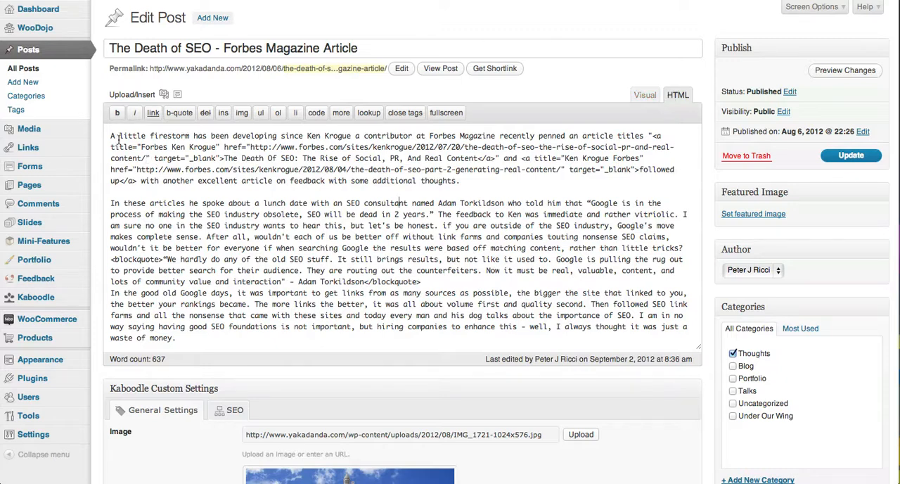
{"action": "left_click_drag", "start_coordinate": [111, 135], "coordinate": [225, 327]}
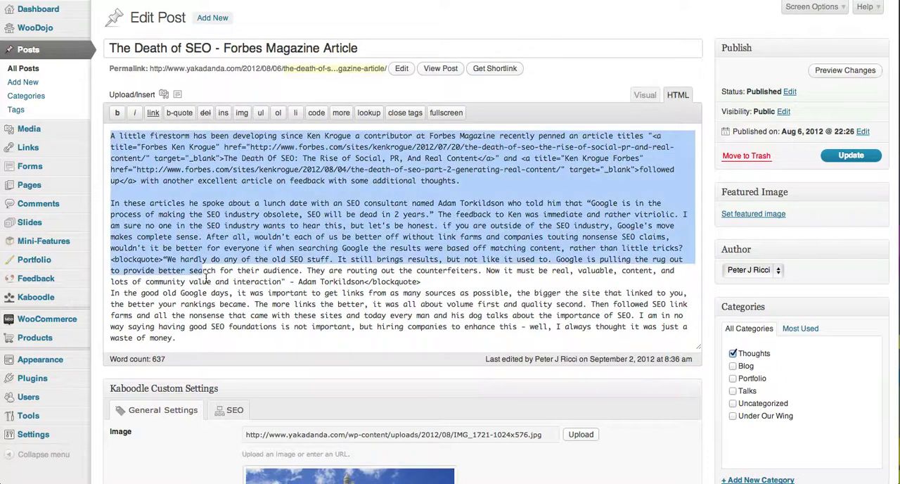
{"action": "left_click", "coordinate": [343, 279]}
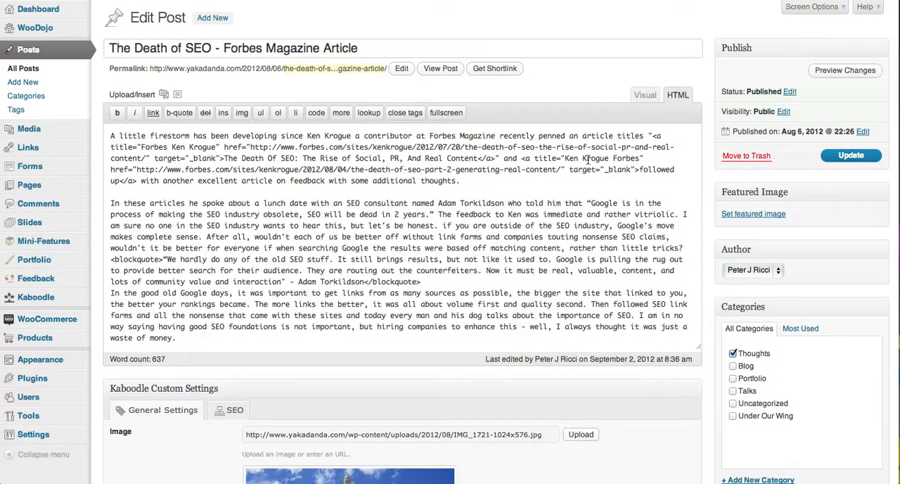
{"action": "left_click", "coordinate": [645, 95]}
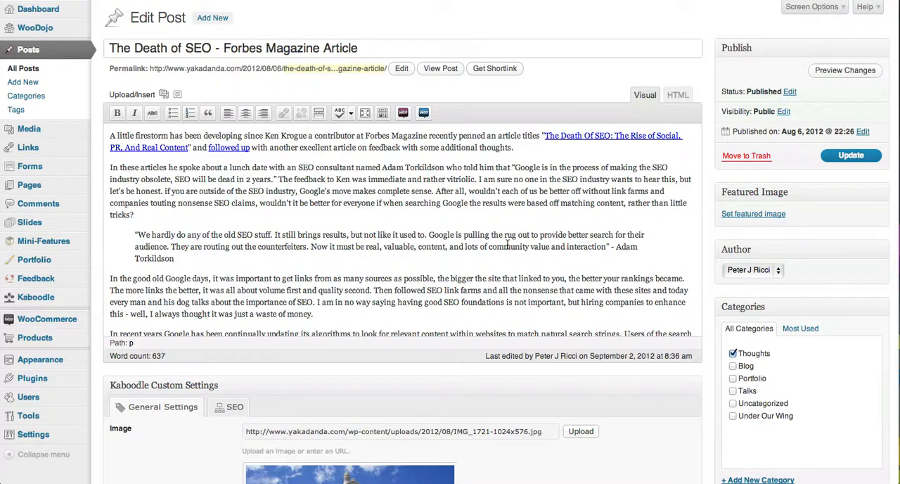
{"action": "scroll", "coordinate": [510, 240], "scroll_direction": "down", "scroll_amount": 4}
{"action": "scroll", "coordinate": [510, 240], "scroll_direction": "down", "scroll_amount": 4}
{"action": "scroll", "coordinate": [510, 240], "scroll_direction": "down", "scroll_amount": 4}
{"action": "scroll", "coordinate": [506, 245], "scroll_direction": "up", "scroll_amount": 8}
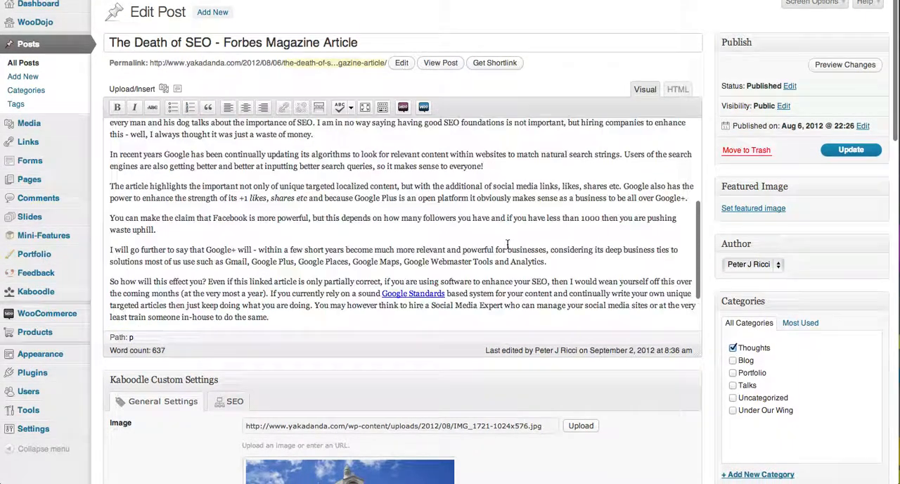
{"action": "scroll", "coordinate": [507, 245], "scroll_direction": "up", "scroll_amount": 5}
- Return the post to its HTML source showing the blockquote tags, after a brief look at the Visual view
{"action": "left_click", "coordinate": [678, 94]}
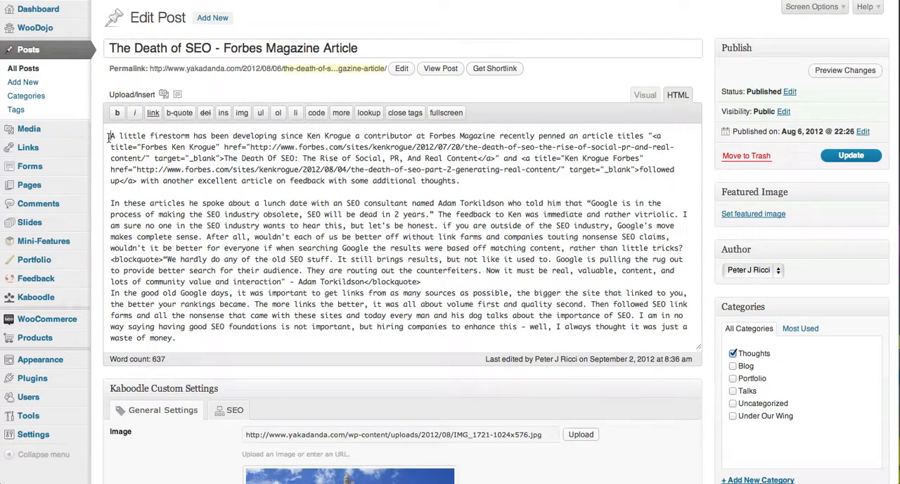
{"action": "left_click_drag", "start_coordinate": [108, 135], "coordinate": [551, 338]}
{"action": "left_click", "coordinate": [552, 184]}
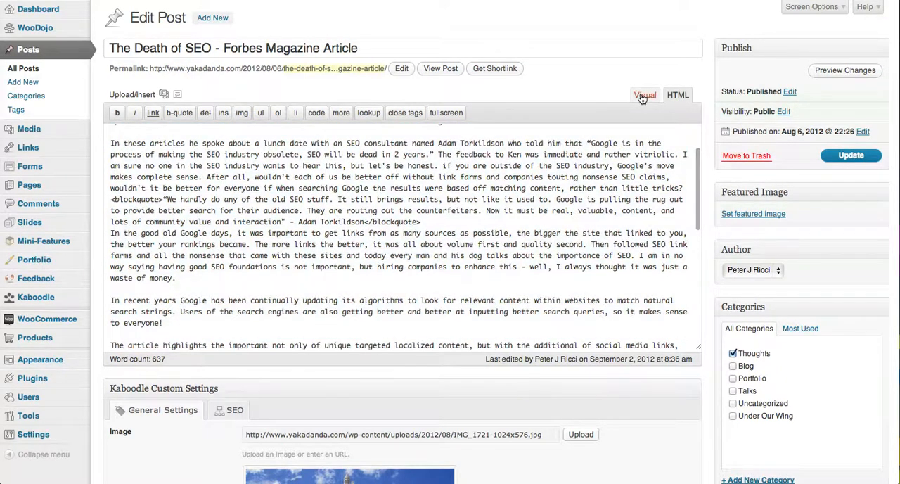
{"action": "left_click", "coordinate": [644, 95]}
{"action": "left_click", "coordinate": [677, 95]}
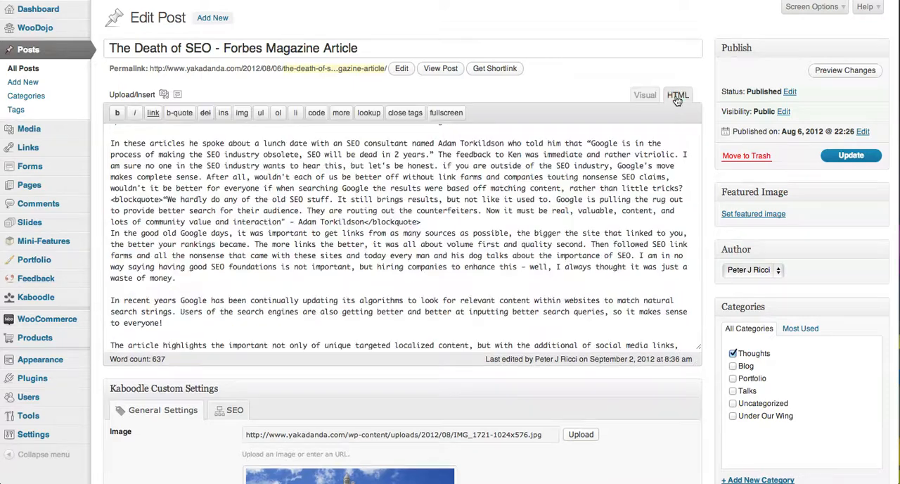
{"action": "scroll", "coordinate": [483, 165], "scroll_direction": "up", "scroll_amount": 3}
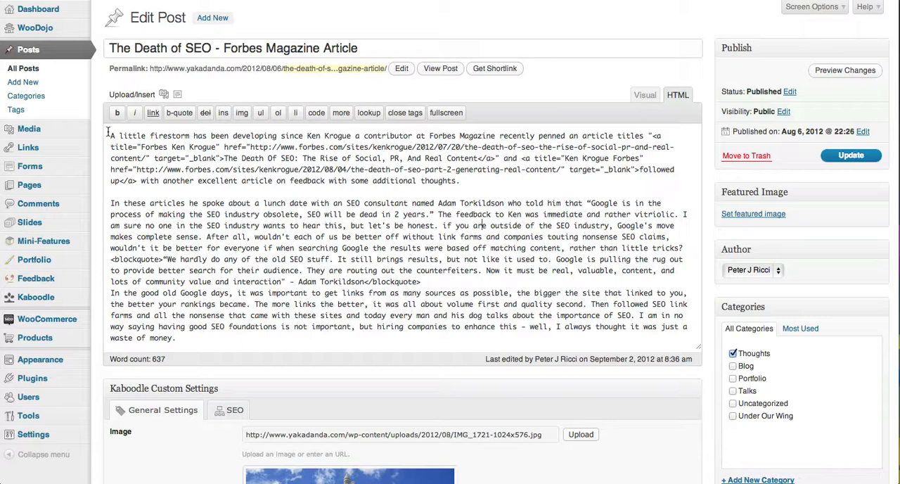
- Highlight the words 'SEO consultant' within the post's HTML source
{"action": "left_click_drag", "start_coordinate": [107, 132], "coordinate": [269, 334]}
{"action": "left_click", "coordinate": [342, 295]}
{"action": "left_click_drag", "start_coordinate": [346, 202], "coordinate": [410, 205]}
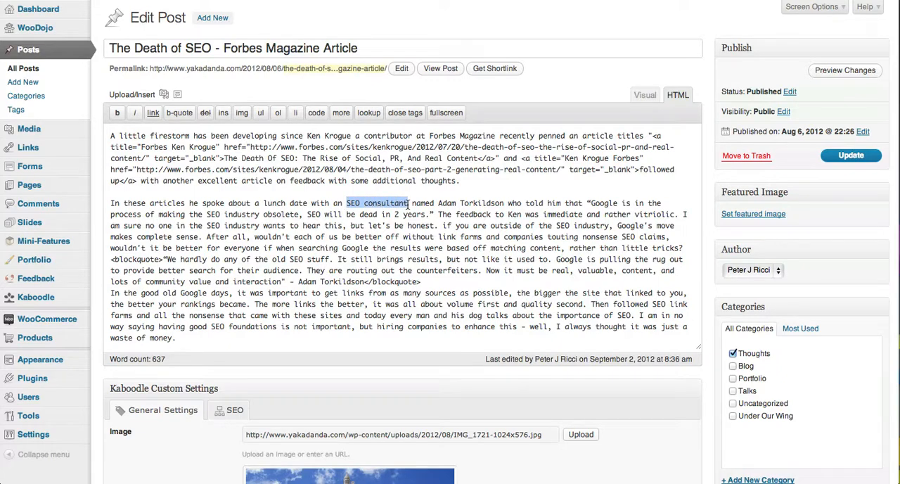
- Select 'SEO consultant' again in the formatted Visual view, ready for linking
{"action": "left_click", "coordinate": [533, 214]}
{"action": "left_click", "coordinate": [644, 95]}
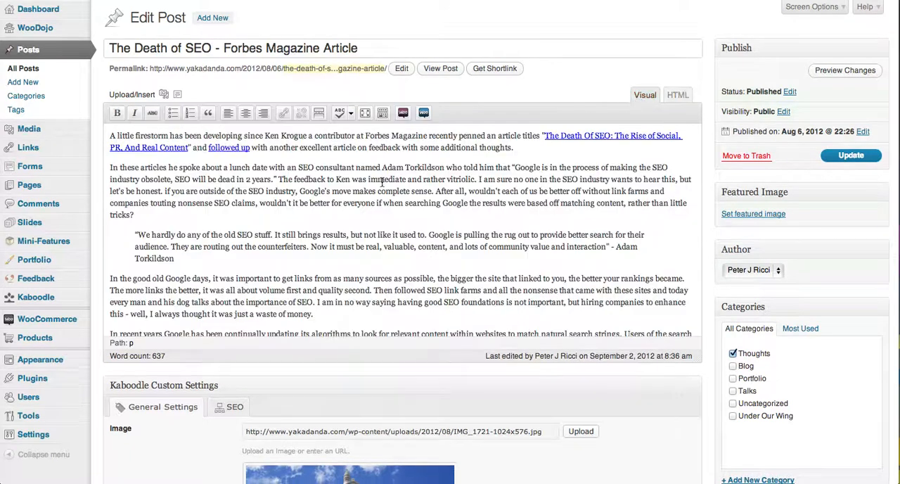
{"action": "left_click_drag", "start_coordinate": [298, 167], "coordinate": [354, 167]}
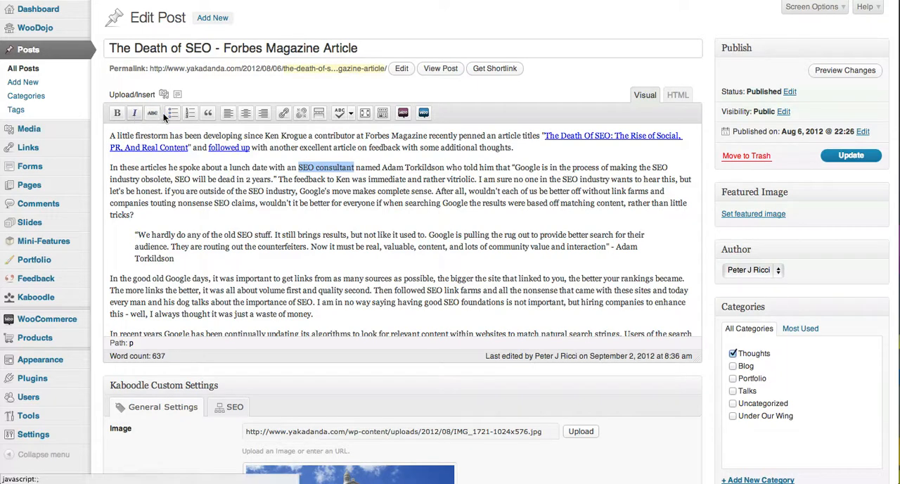
- Bring up the Insert/edit link dialog for 'SEO consultant' and select its placeholder URL
{"action": "left_click", "coordinate": [282, 112]}
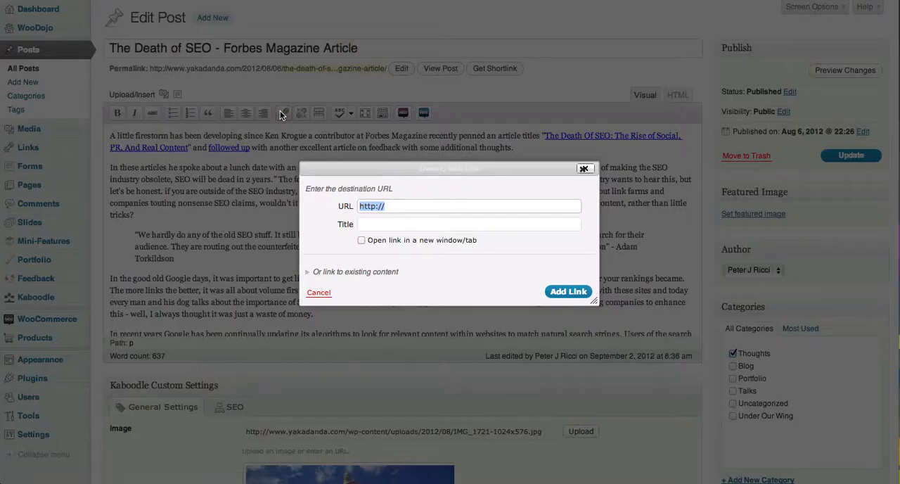
{"action": "left_click", "coordinate": [391, 206]}
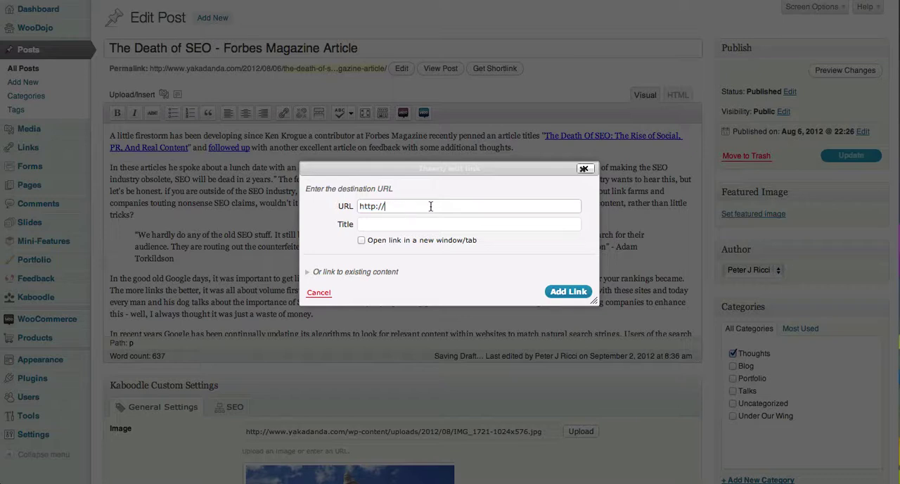
{"action": "double_click", "coordinate": [371, 206]}
{"action": "left_click", "coordinate": [374, 226]}
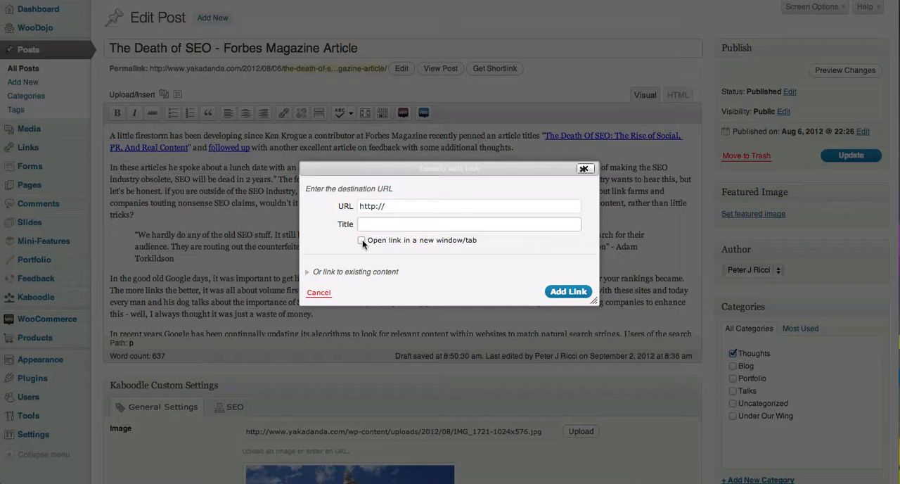
- Try the new-window checkbox and Title field, leaving the link with no URL entered
{"action": "left_click", "coordinate": [361, 240]}
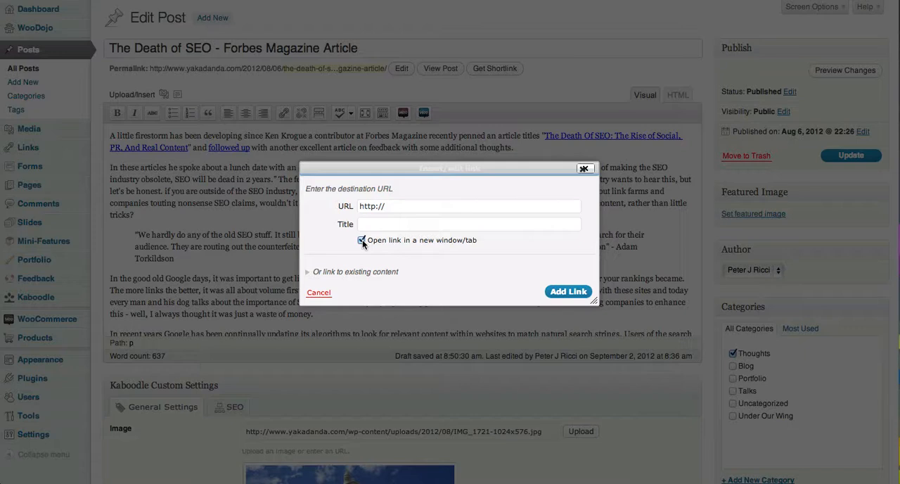
{"action": "left_click", "coordinate": [362, 240]}
{"action": "left_click", "coordinate": [371, 225]}
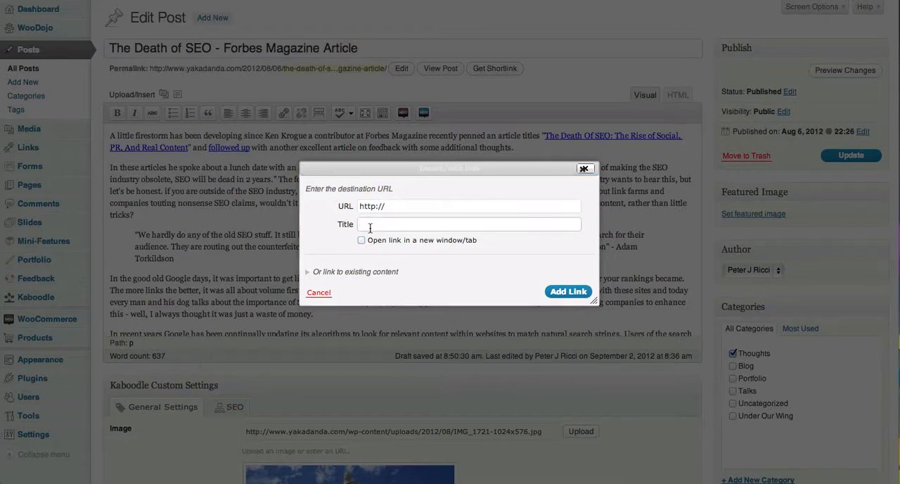
{"action": "left_click_drag", "start_coordinate": [409, 205], "coordinate": [349, 205]}
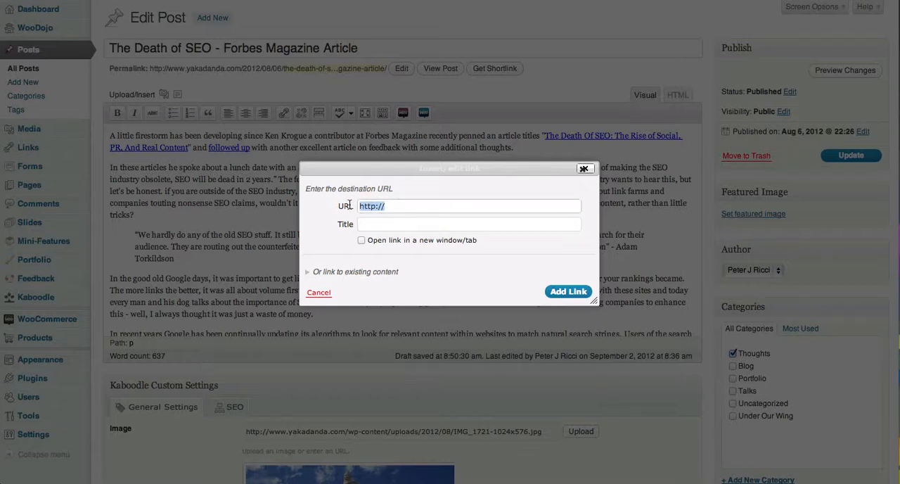
{"action": "left_click", "coordinate": [369, 224]}
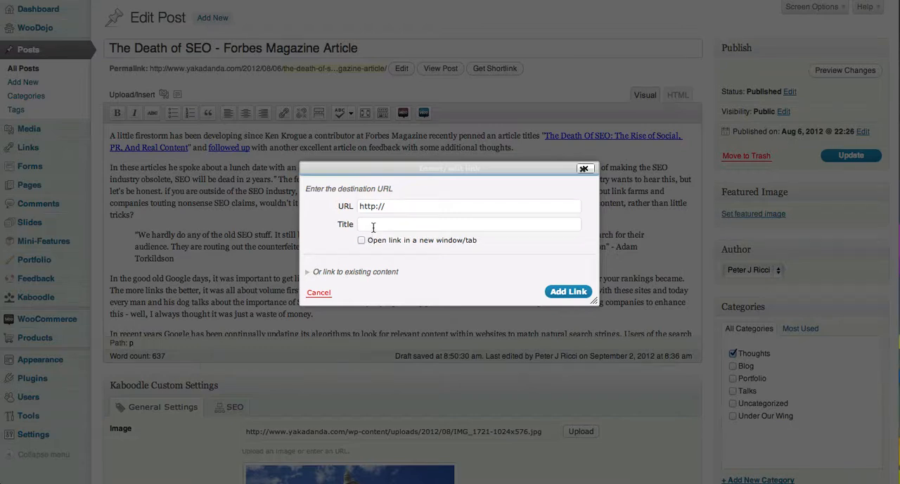
{"action": "left_click", "coordinate": [584, 171]}
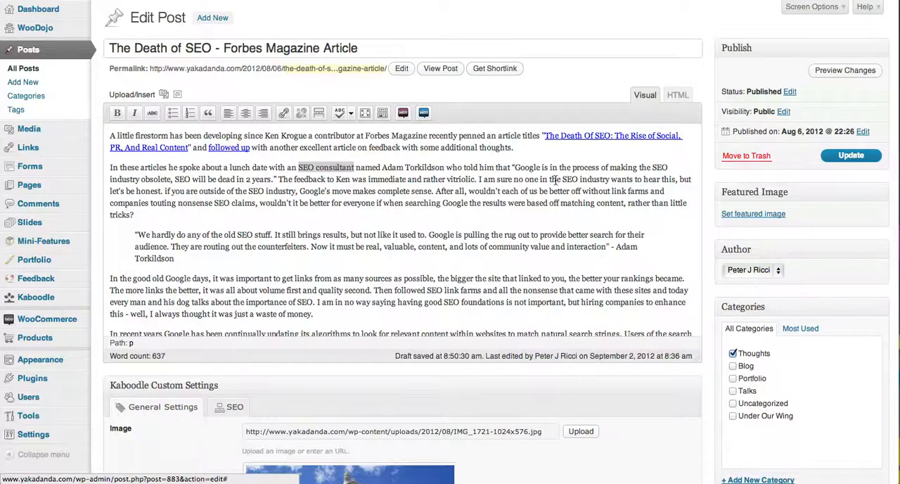
{"action": "left_click", "coordinate": [555, 139]}
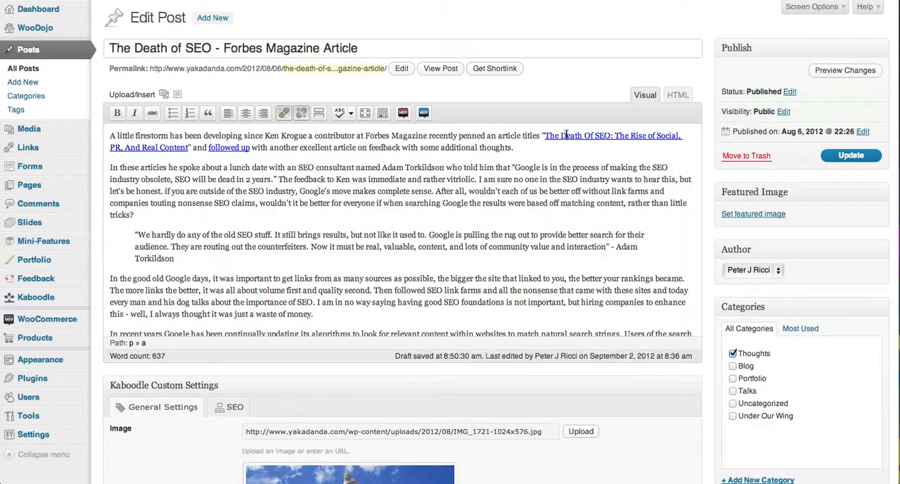
{"action": "left_click", "coordinate": [283, 113]}
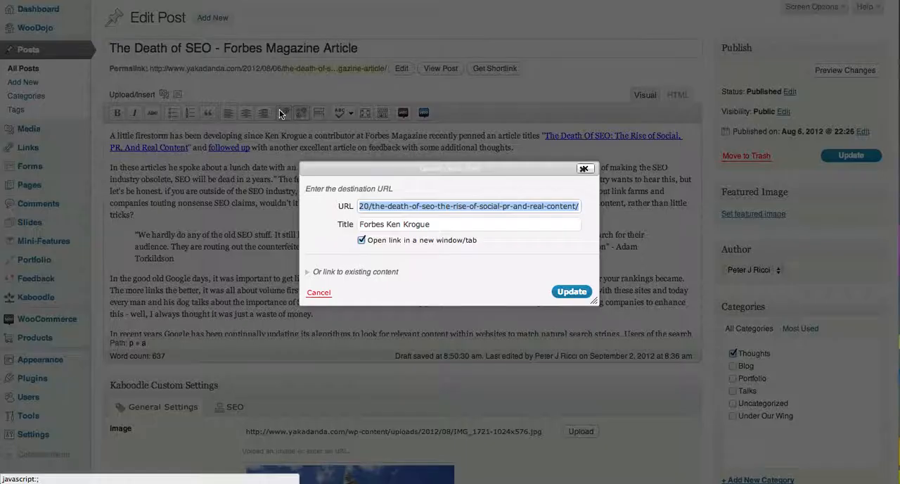
{"action": "left_click", "coordinate": [514, 205]}
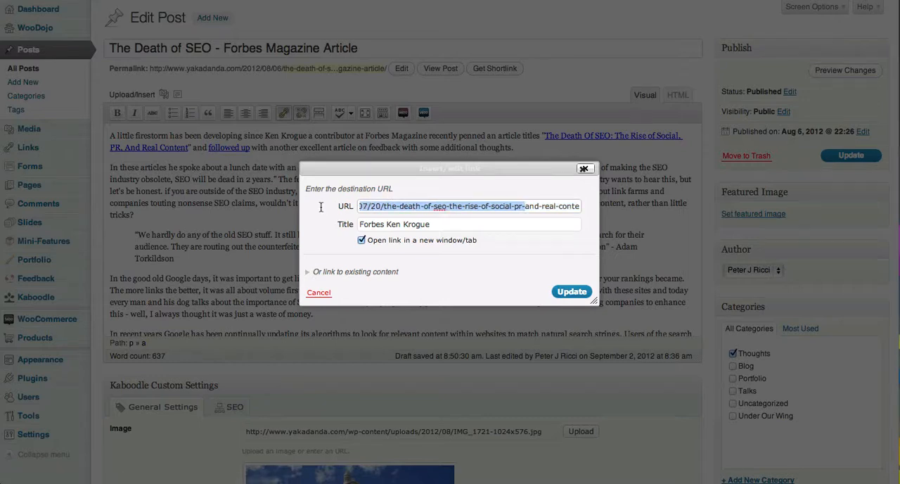
{"action": "mouse_move", "coordinate": [514, 206]}
{"action": "left_mouse_down"}
{"action": "mouse_move", "coordinate": [320, 207]}
{"action": "mouse_move", "coordinate": [446, 225]}
{"action": "left_mouse_up"}
{"action": "left_click", "coordinate": [391, 223]}
{"action": "left_click", "coordinate": [446, 225]}
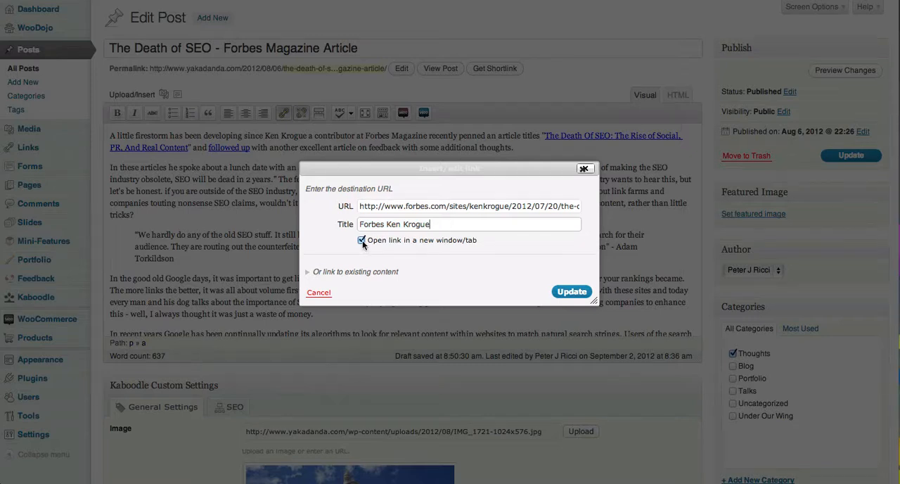
{"action": "left_click", "coordinate": [582, 172]}
{"action": "scroll", "coordinate": [431, 204], "scroll_direction": "down", "scroll_amount": 3}
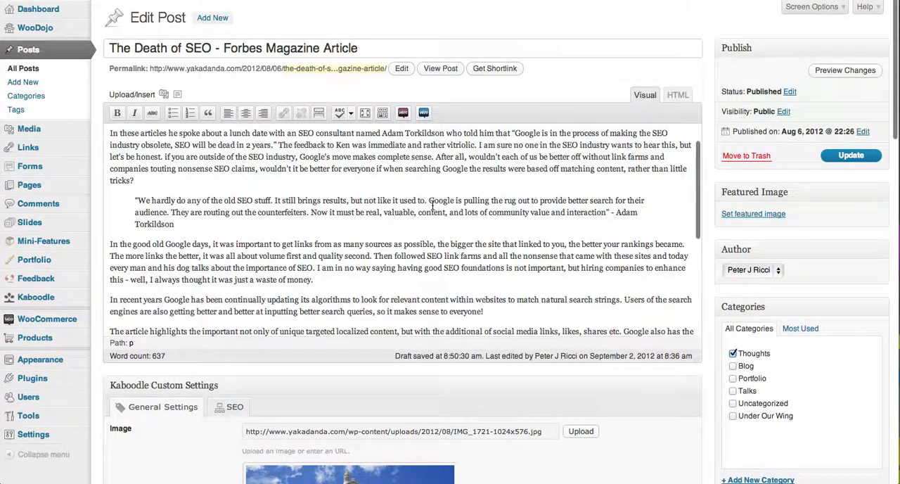
{"action": "scroll", "coordinate": [431, 206], "scroll_direction": "down", "scroll_amount": 5}
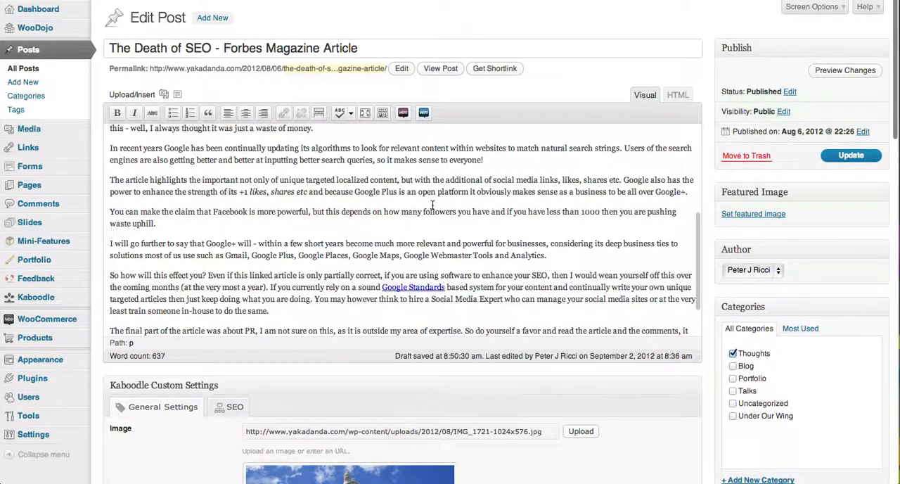